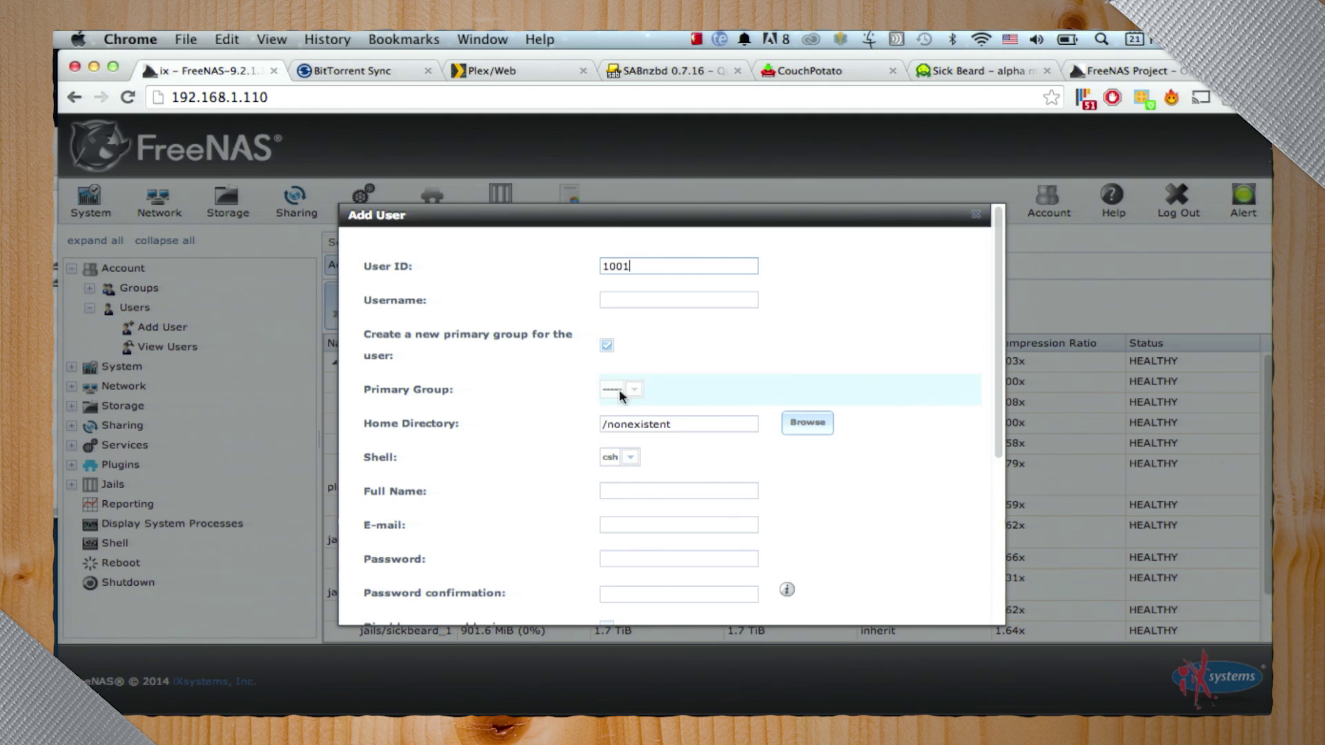
Step: Set the new user's home directory to the home folder inside /mnt/zeddy
left_click(825, 424)
left_click(623, 464)
left_click(640, 486)
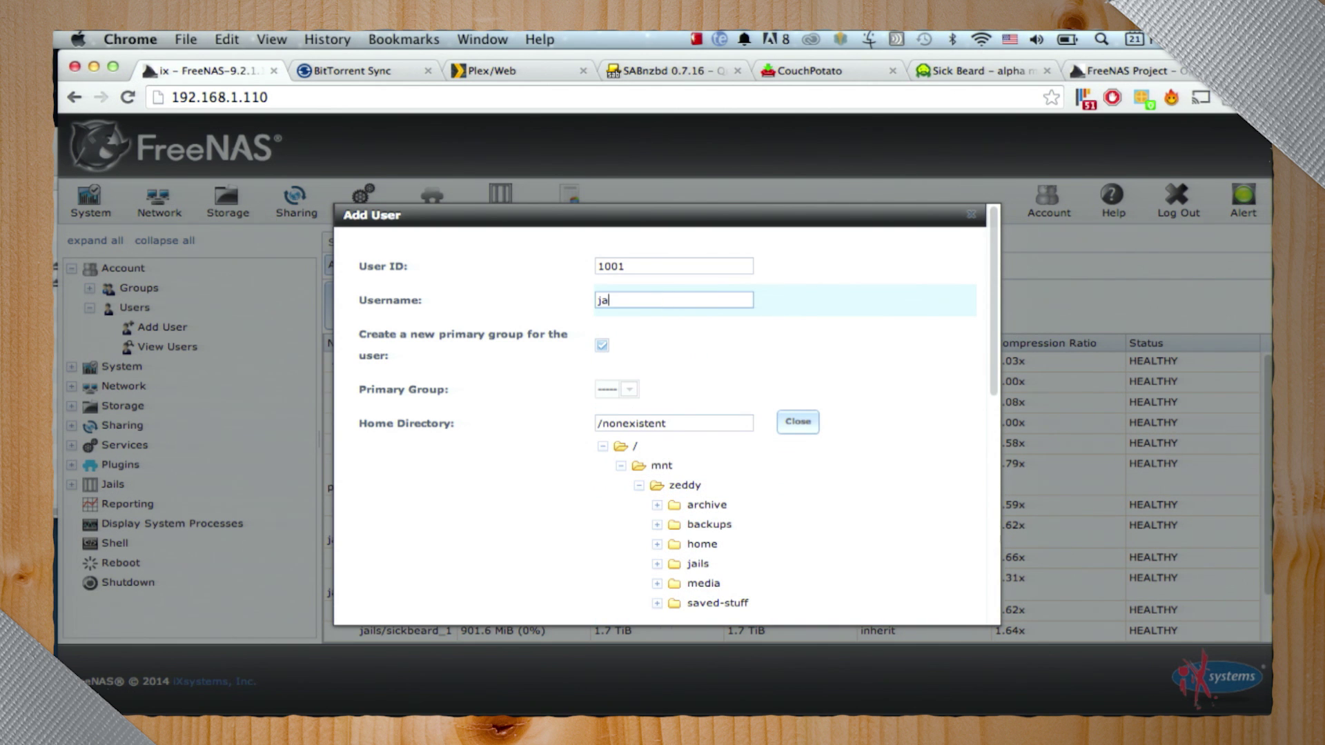
left_click(697, 545)
left_click(792, 421)
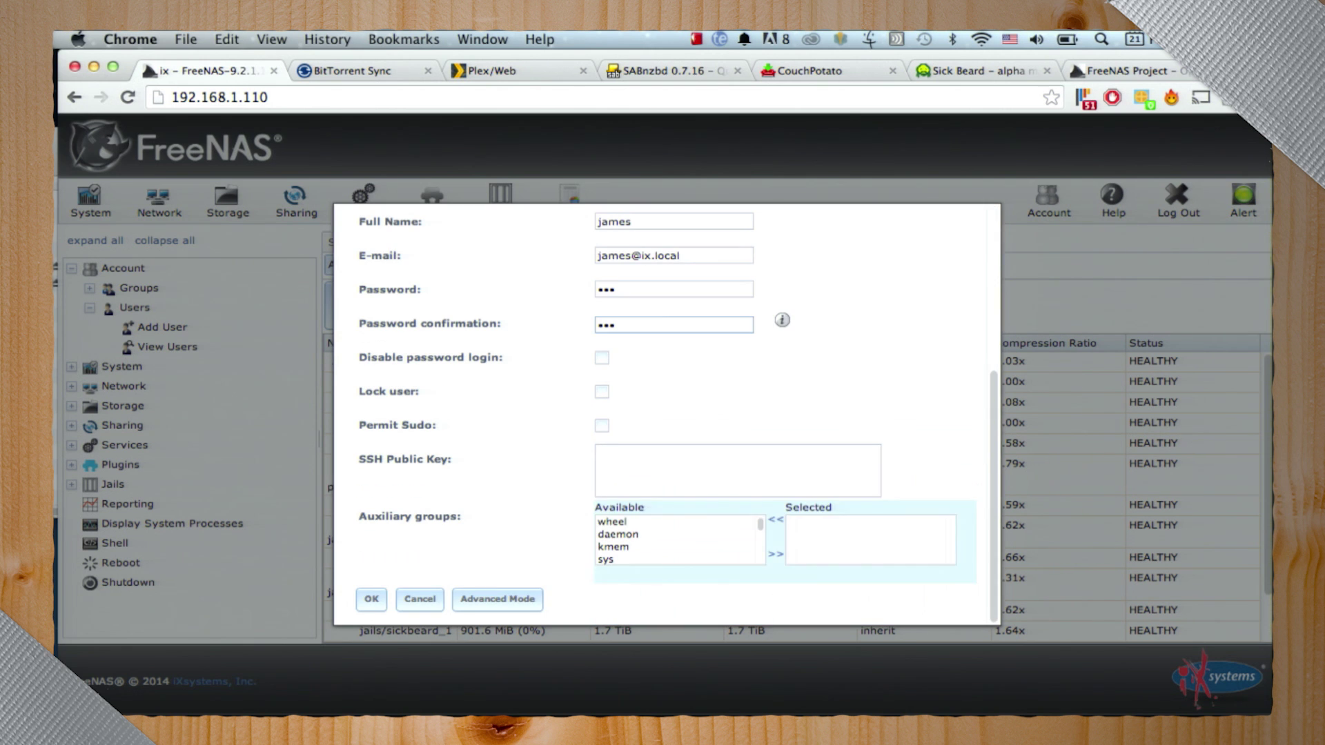
Step: Add the wheel group to the new user's auxiliary groups and create the account
left_click(615, 523)
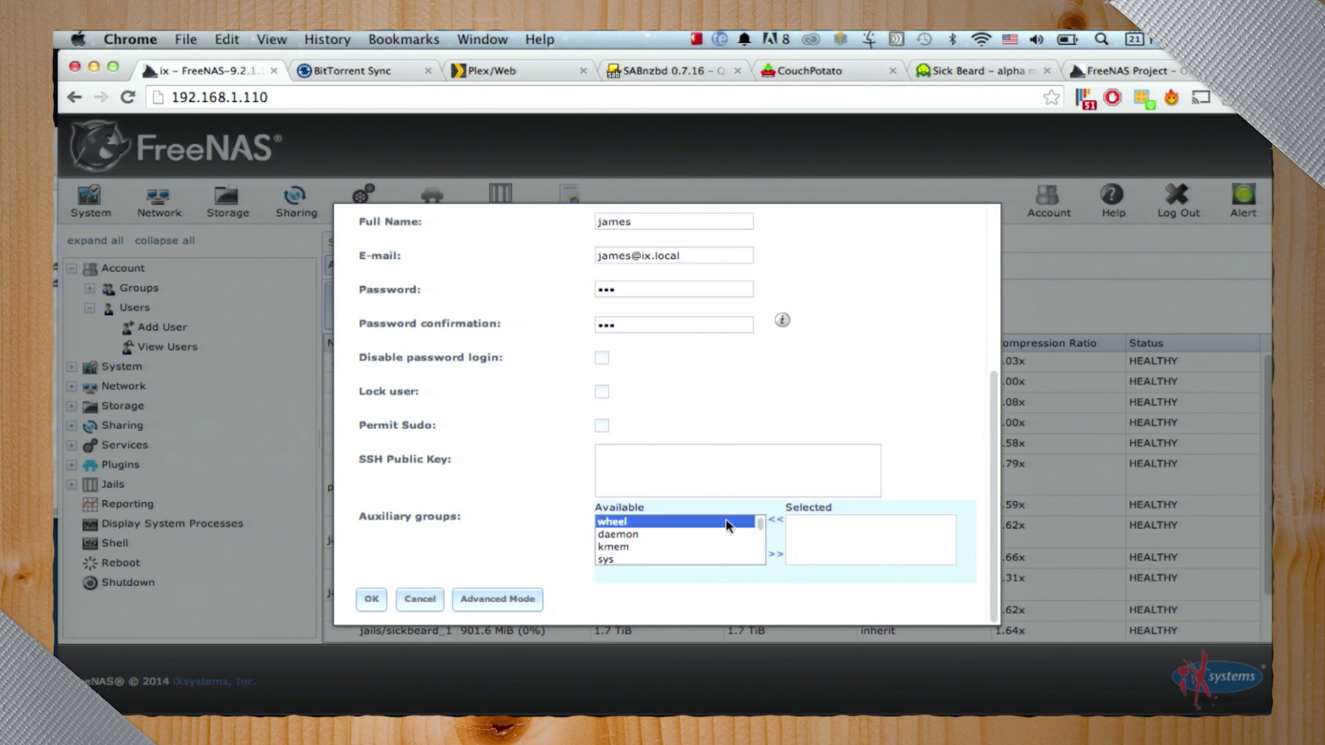
left_click(775, 555)
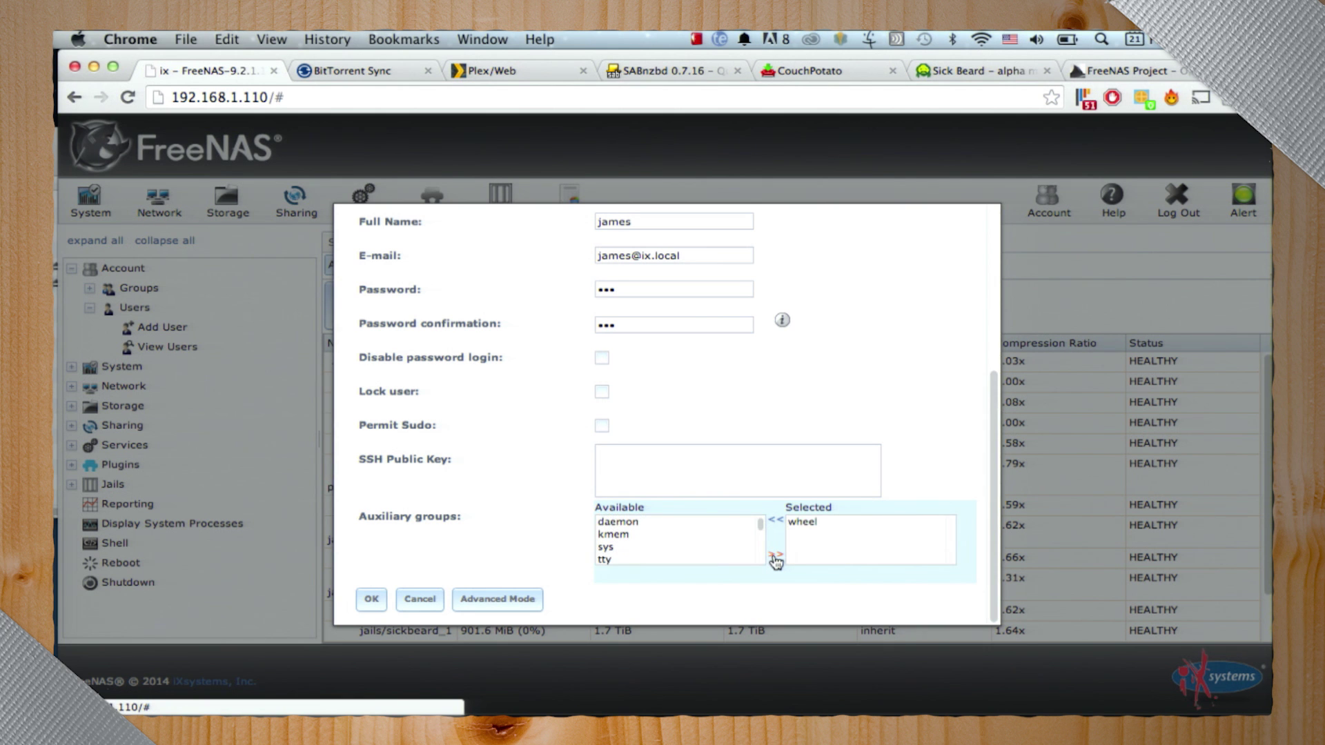
left_click(370, 599)
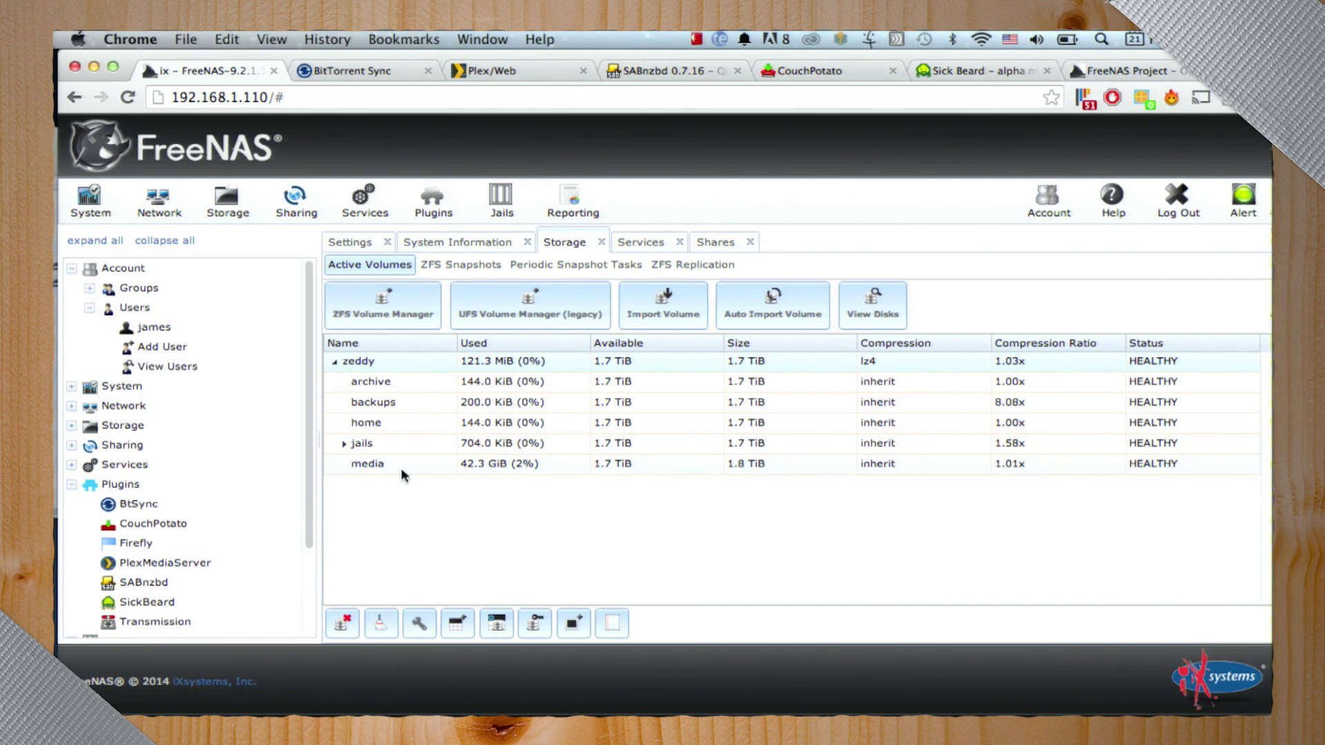
Step: Find the owncloud plugin among the available FreeNAS plugins and install it
left_click(402, 473)
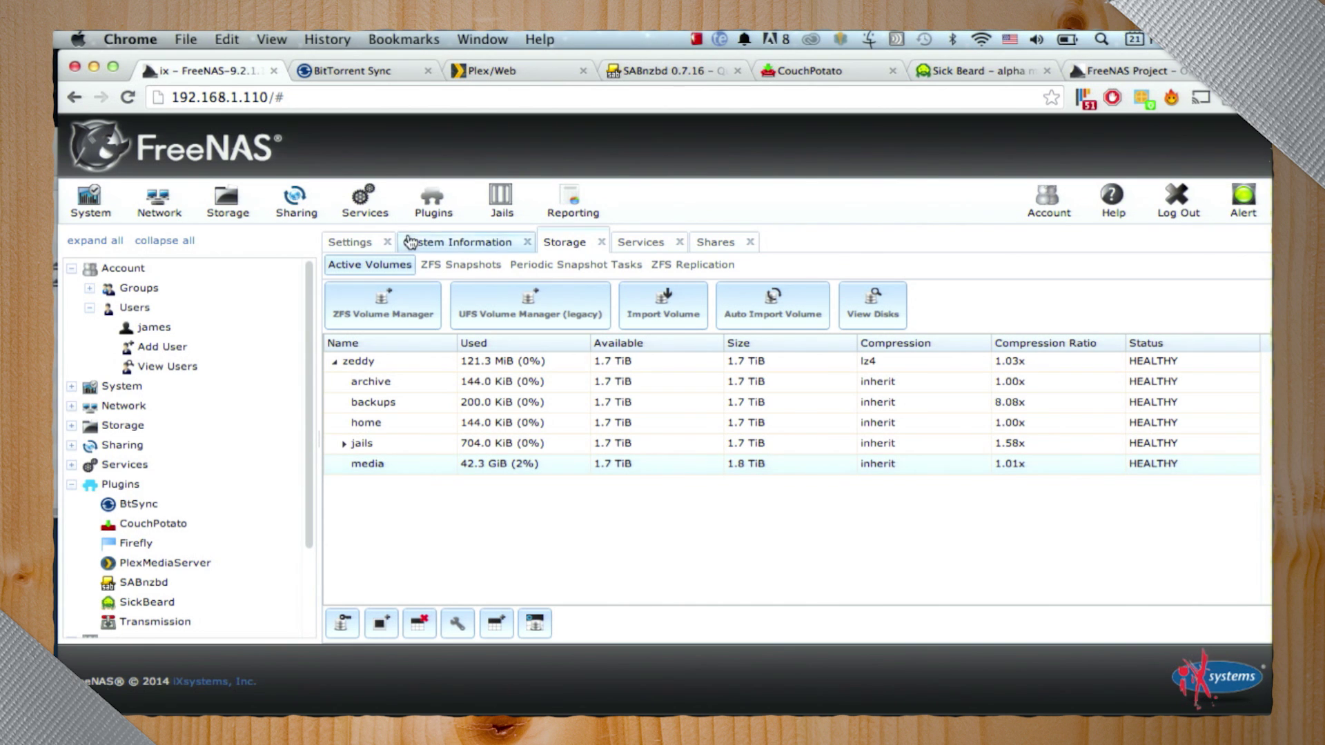
left_click(432, 218)
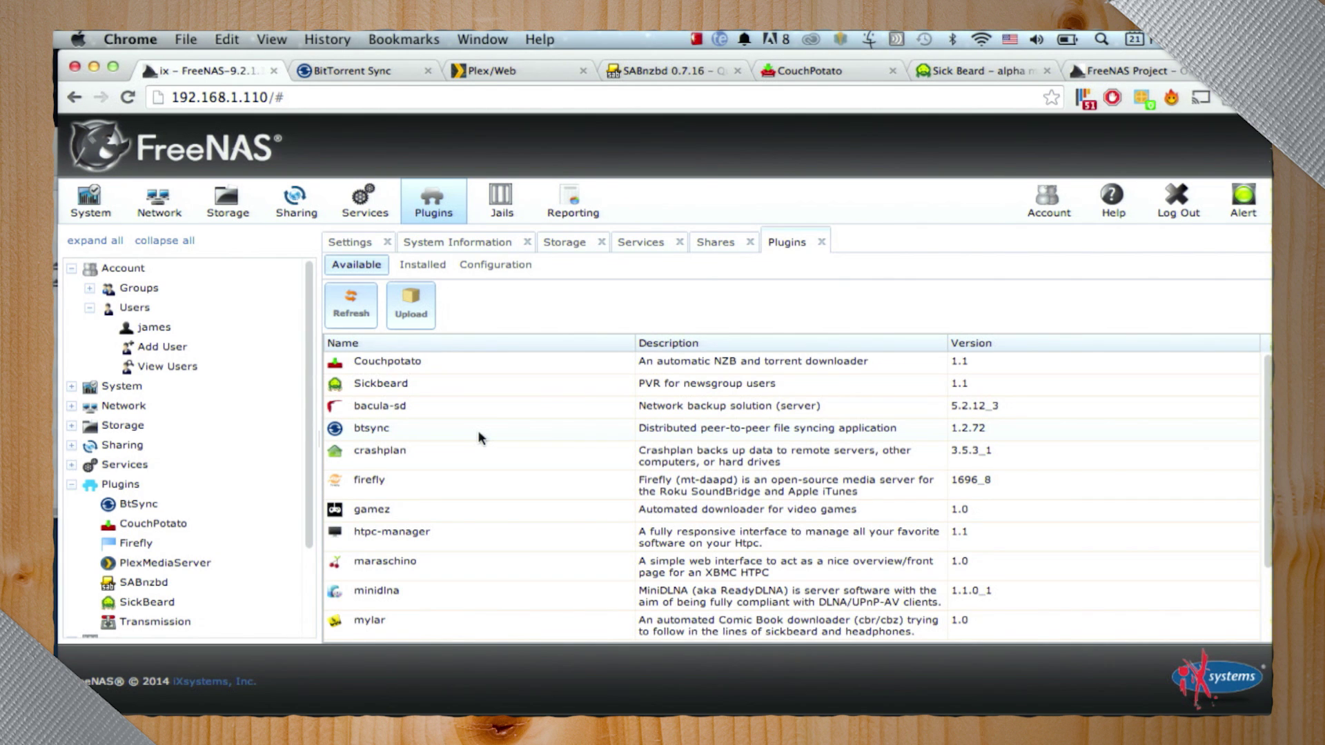
scroll(477, 429, "down", 3)
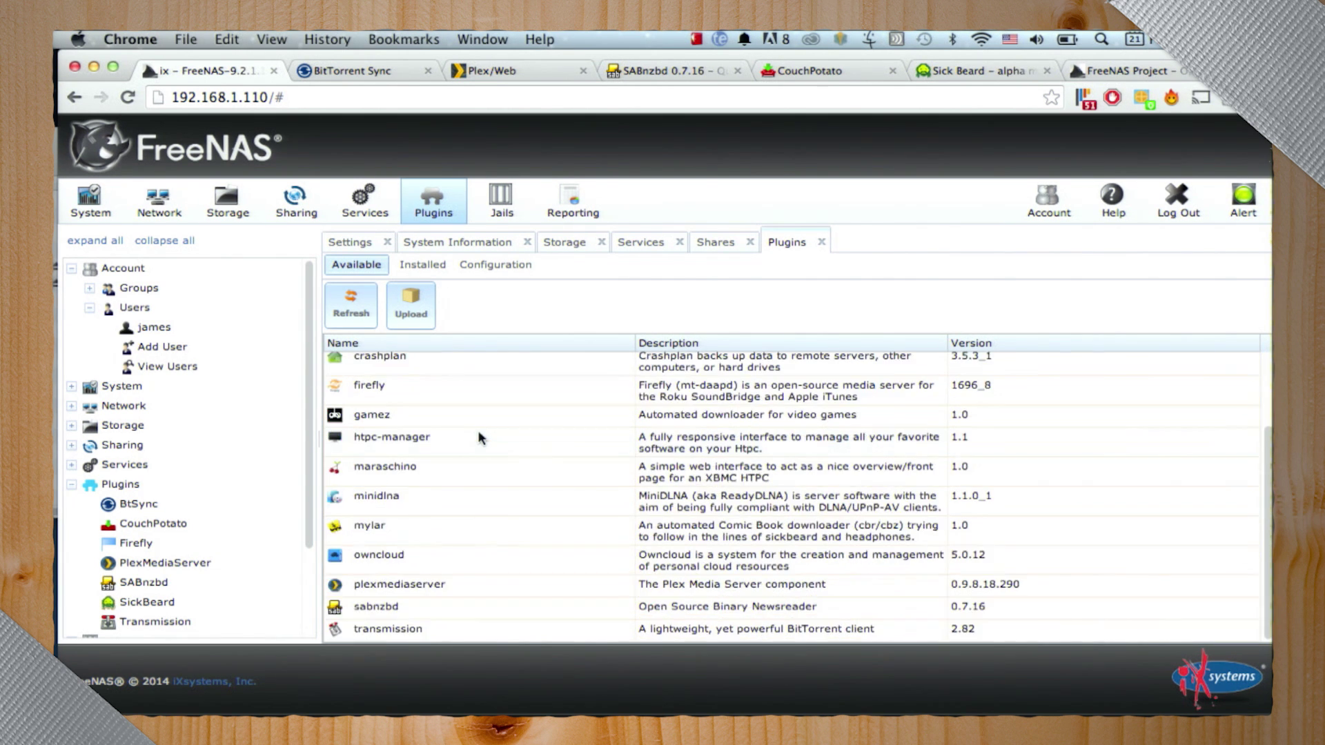
scroll(478, 429, "up", 3)
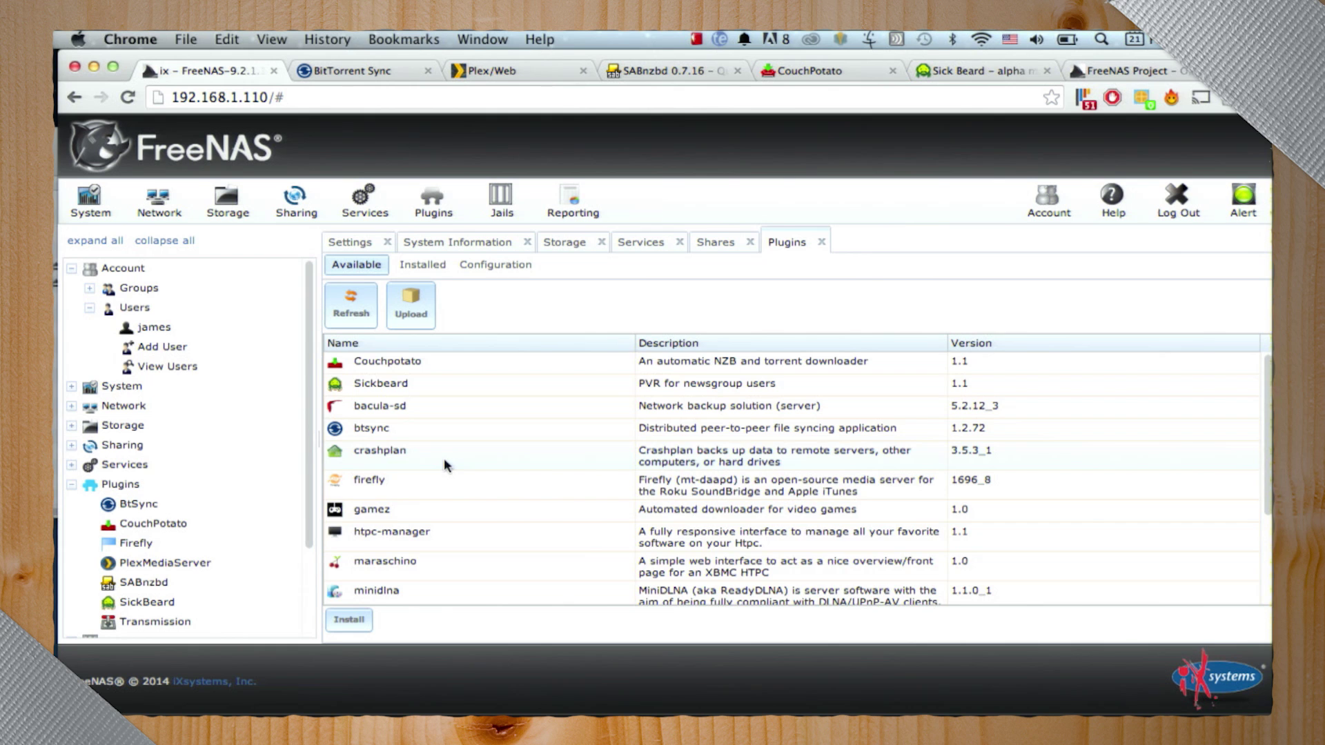
scroll(443, 462, "down", 3)
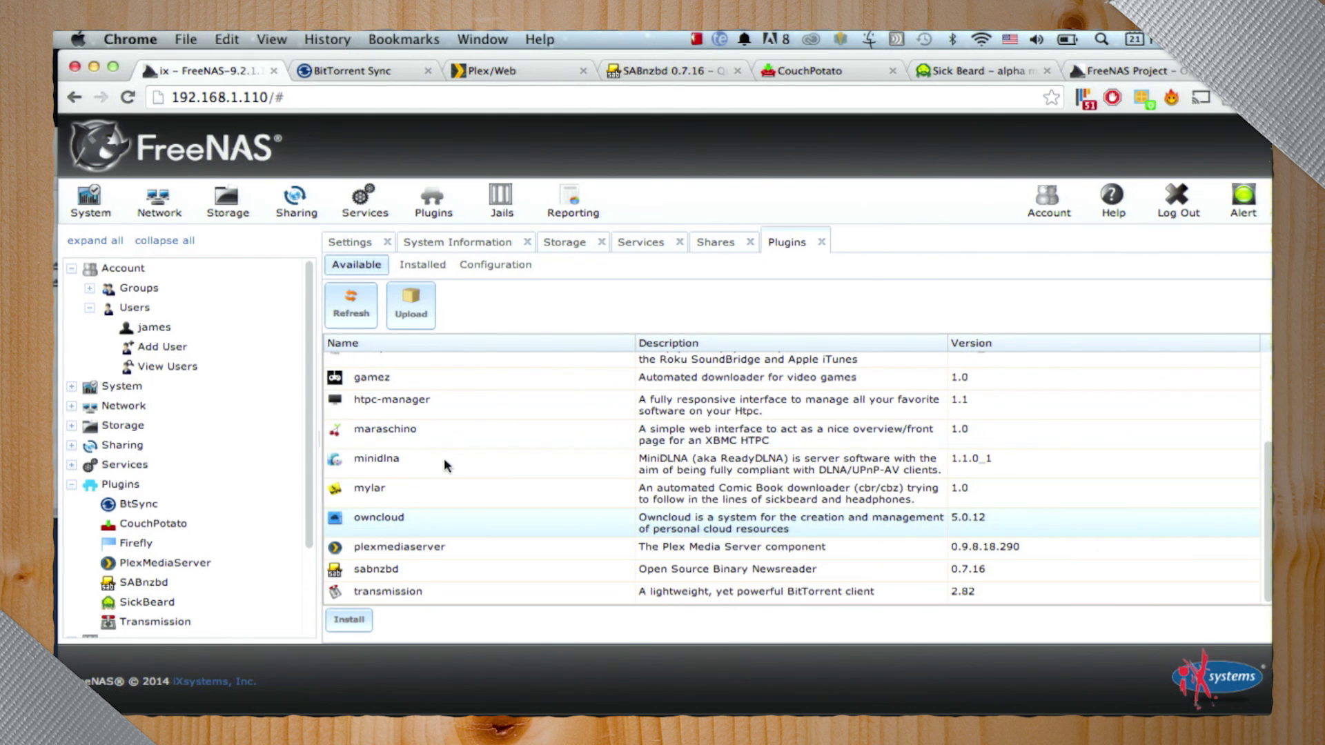
left_click(399, 521)
scroll(399, 521, "up", 1)
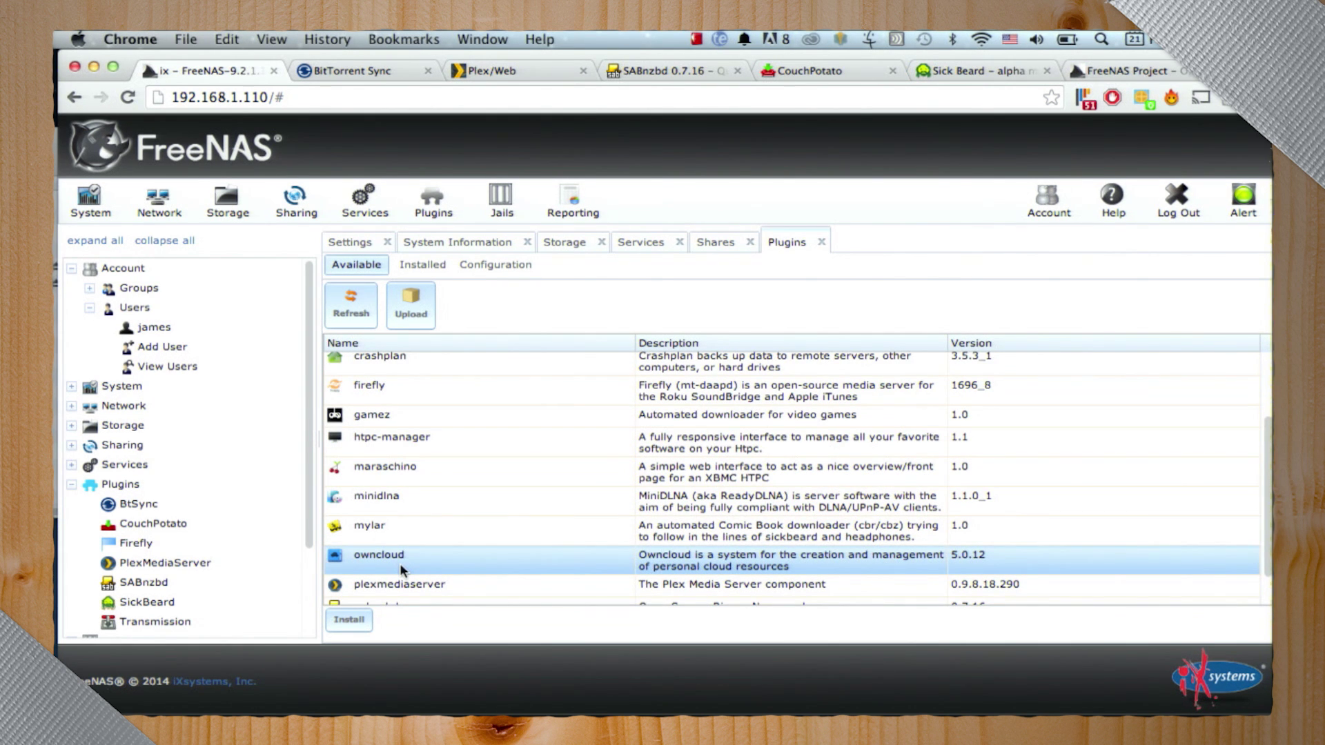
left_click(355, 622)
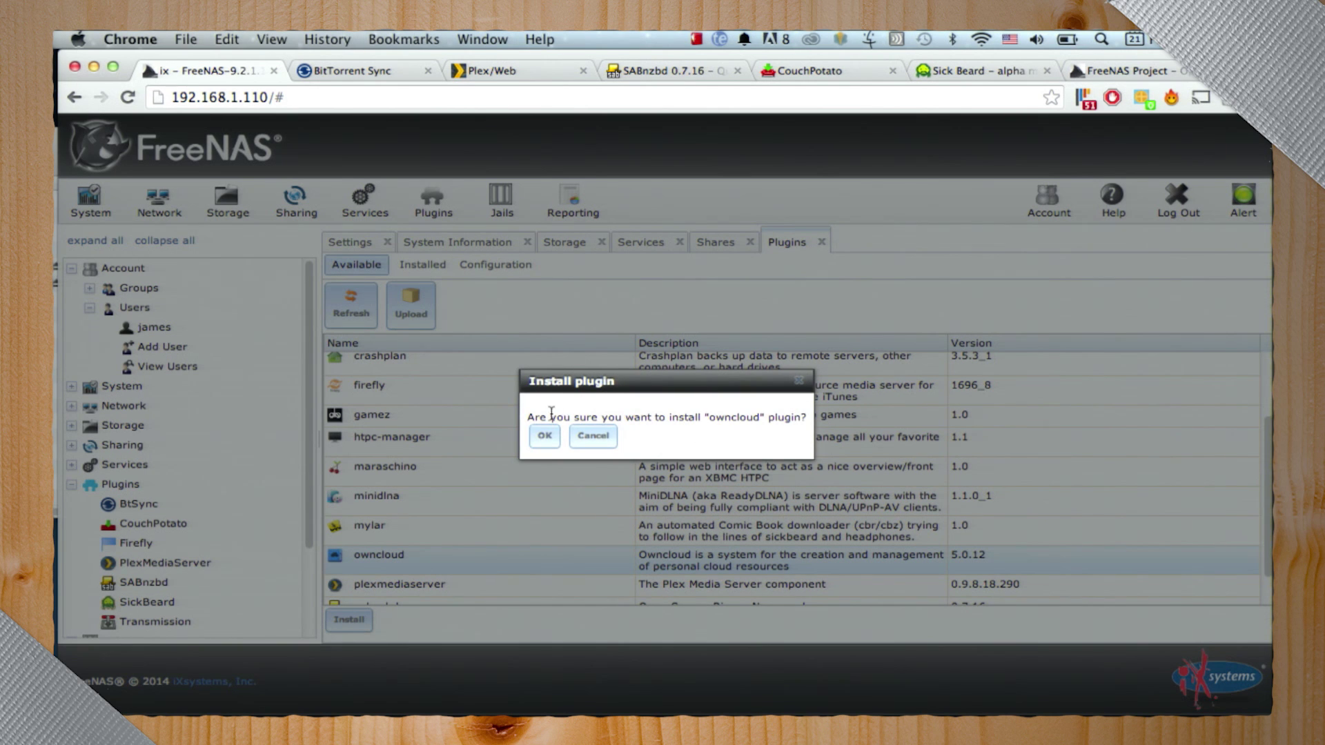
left_click(544, 436)
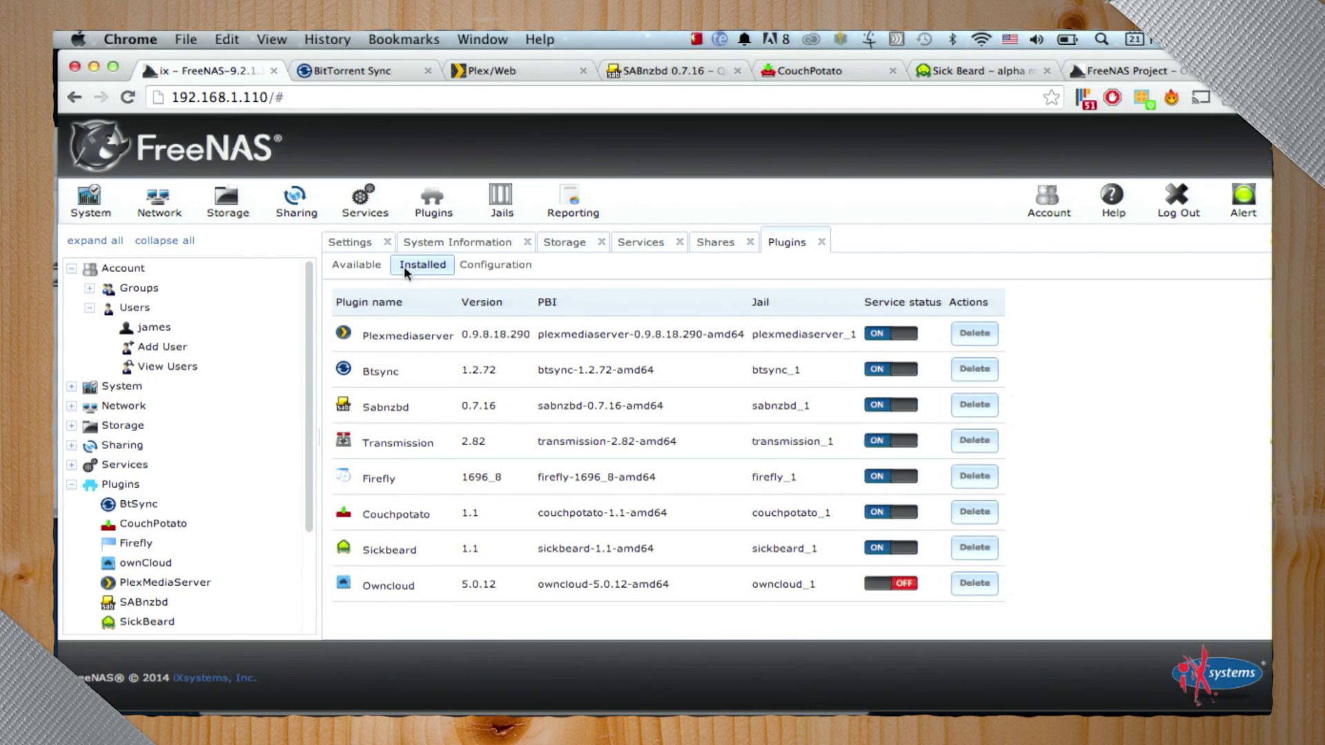
Step: Turn on the service of the Owncloud plugin in the installed plugins
left_click(384, 266)
left_click(429, 268)
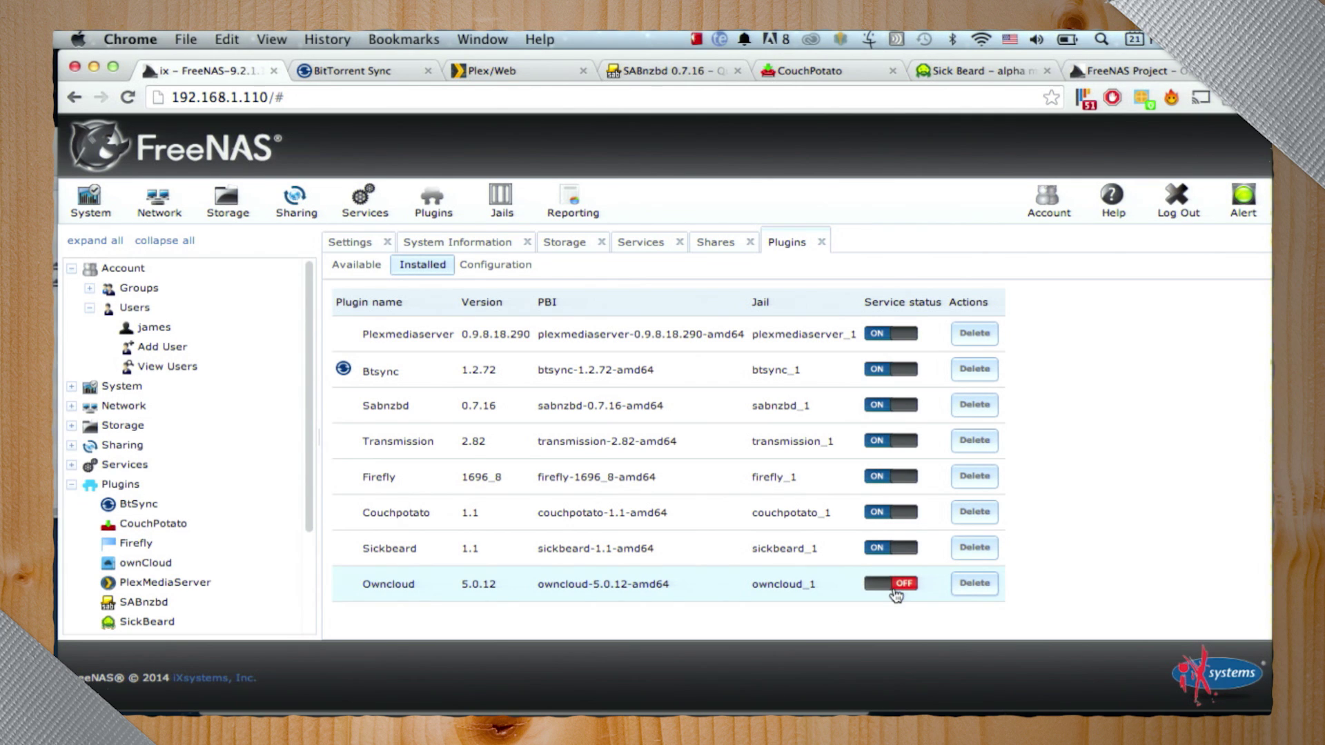
left_click(895, 592)
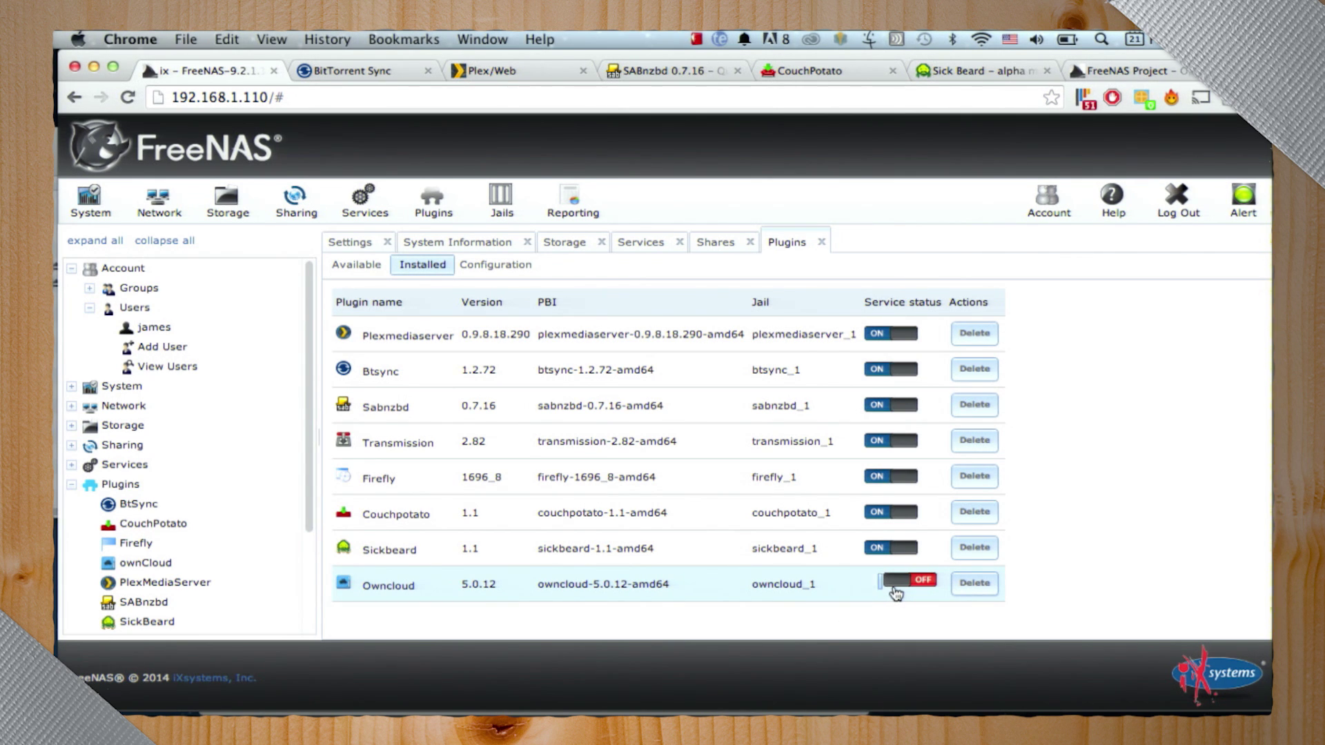
Step: Open the ownCloud setup page through the plugin's access link and start entering the admin username
left_click(150, 562)
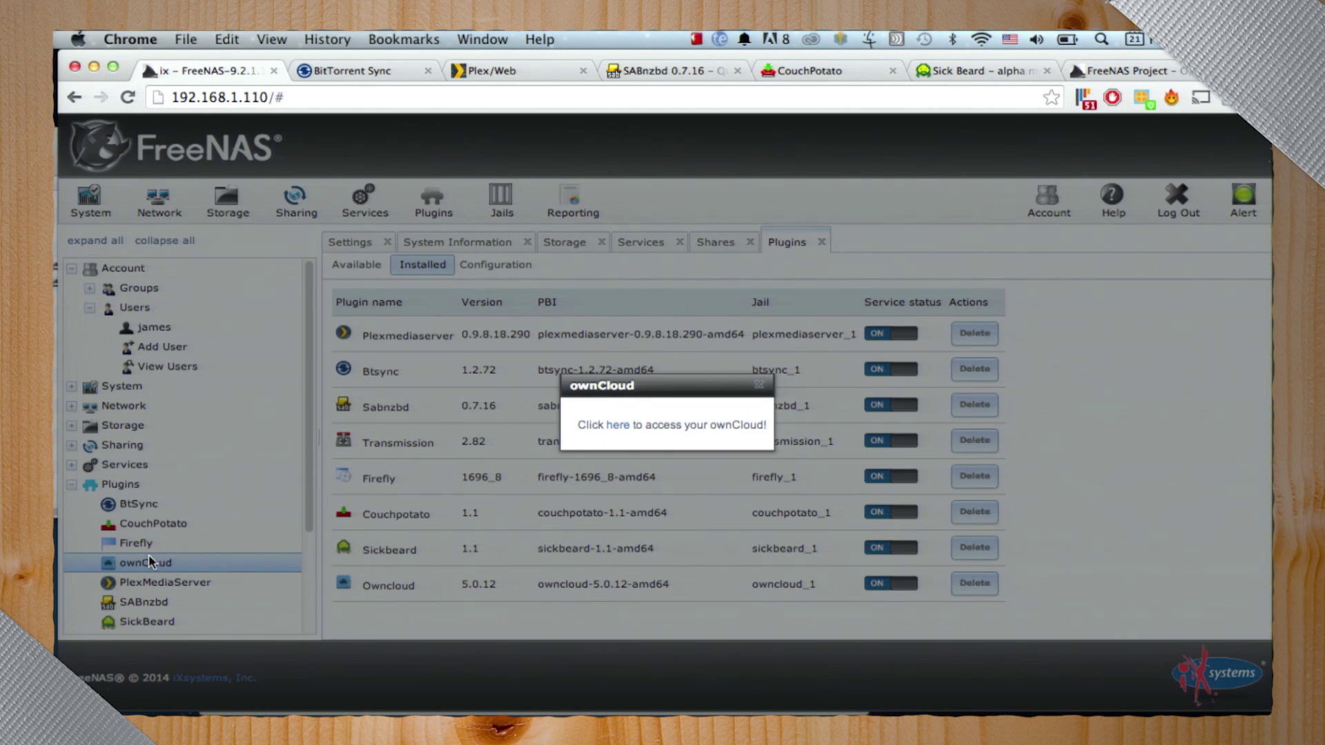
left_click(626, 419)
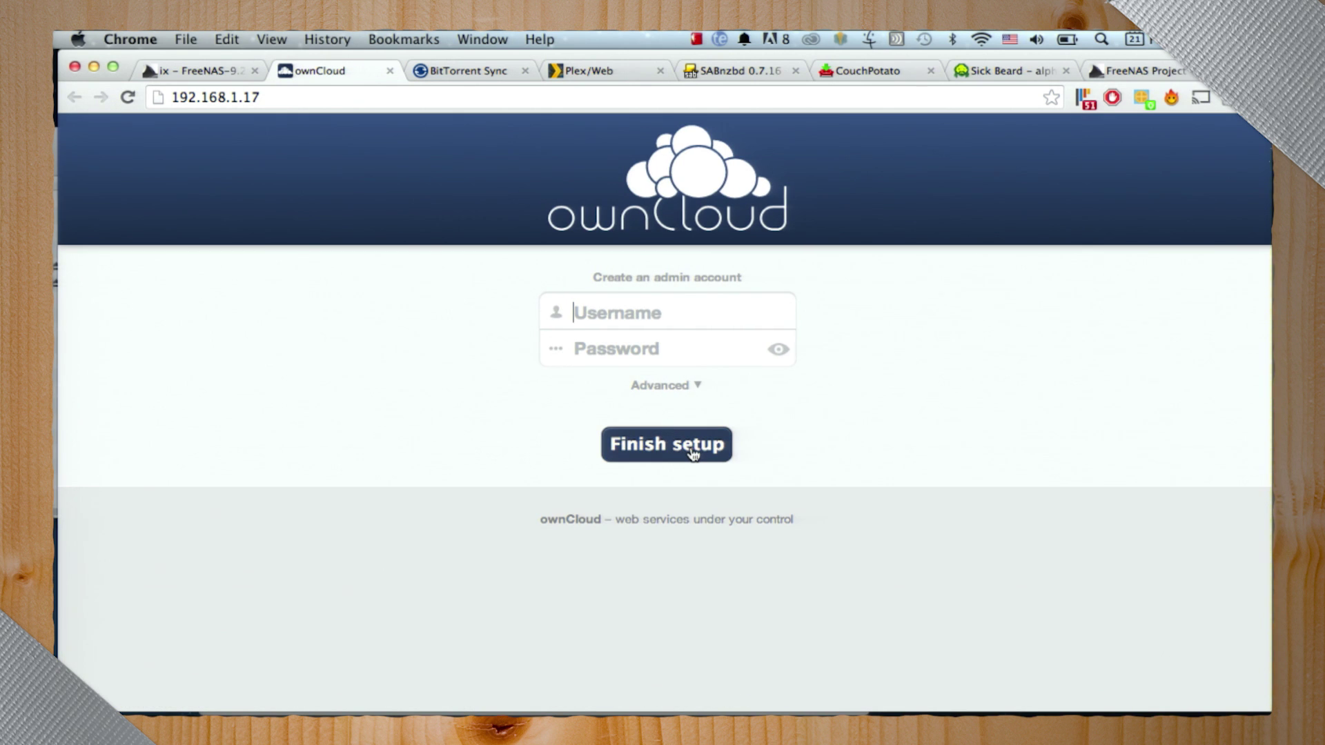
type("ro")
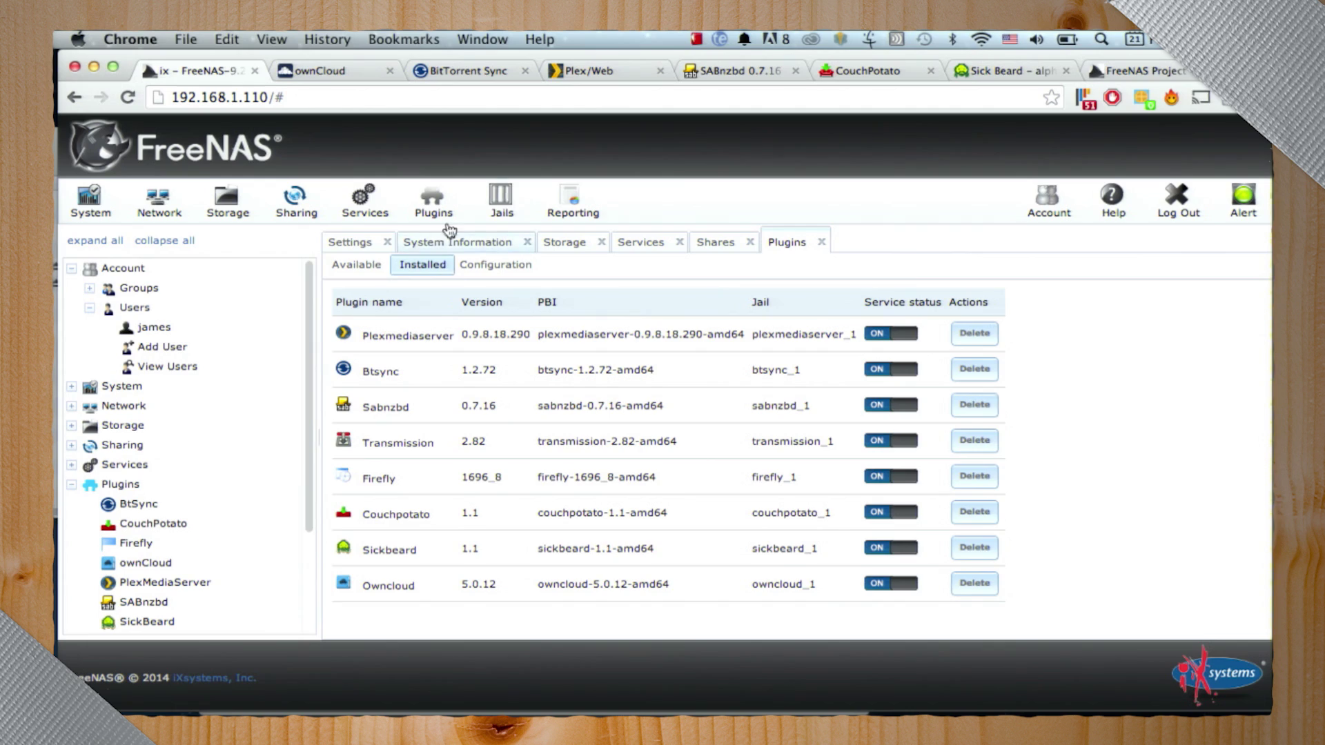
Step: Examine the jails and their IPv4 addresses, and open and dismiss the ownCloud access dialog
left_click(501, 210)
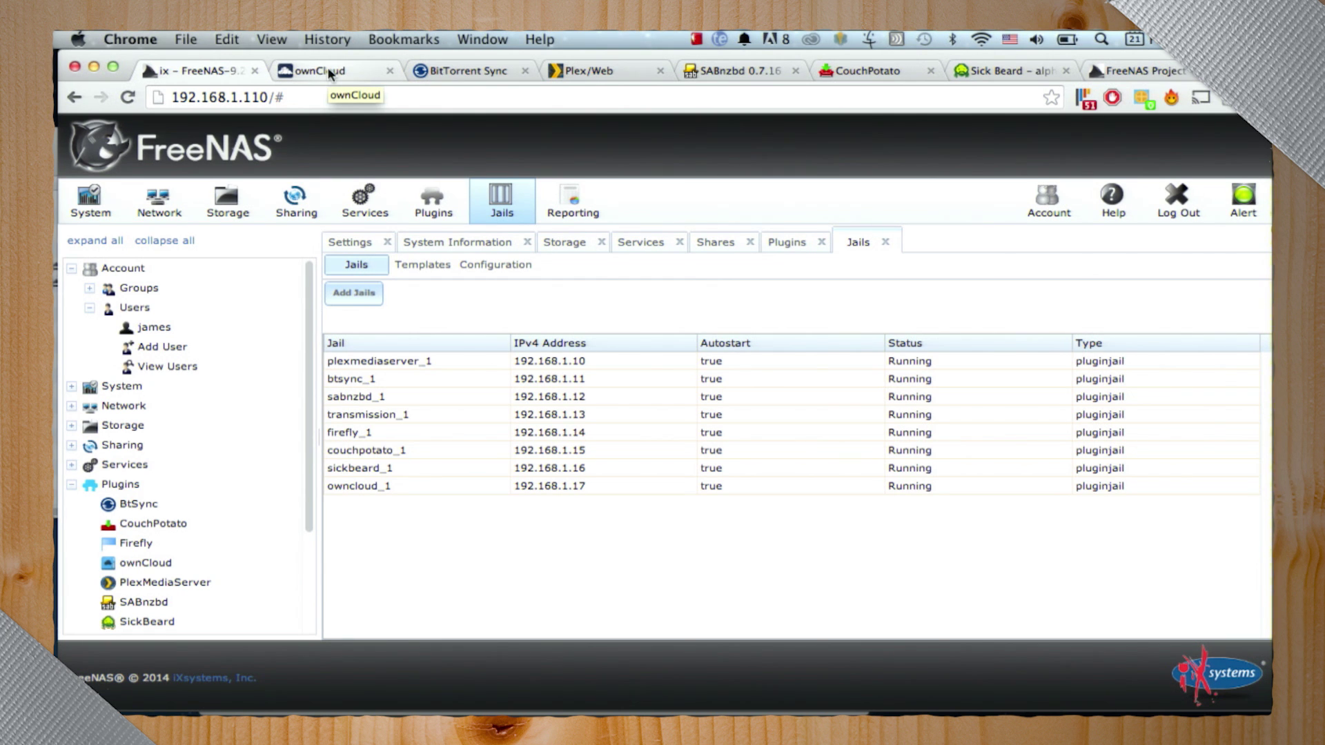
left_click(171, 563)
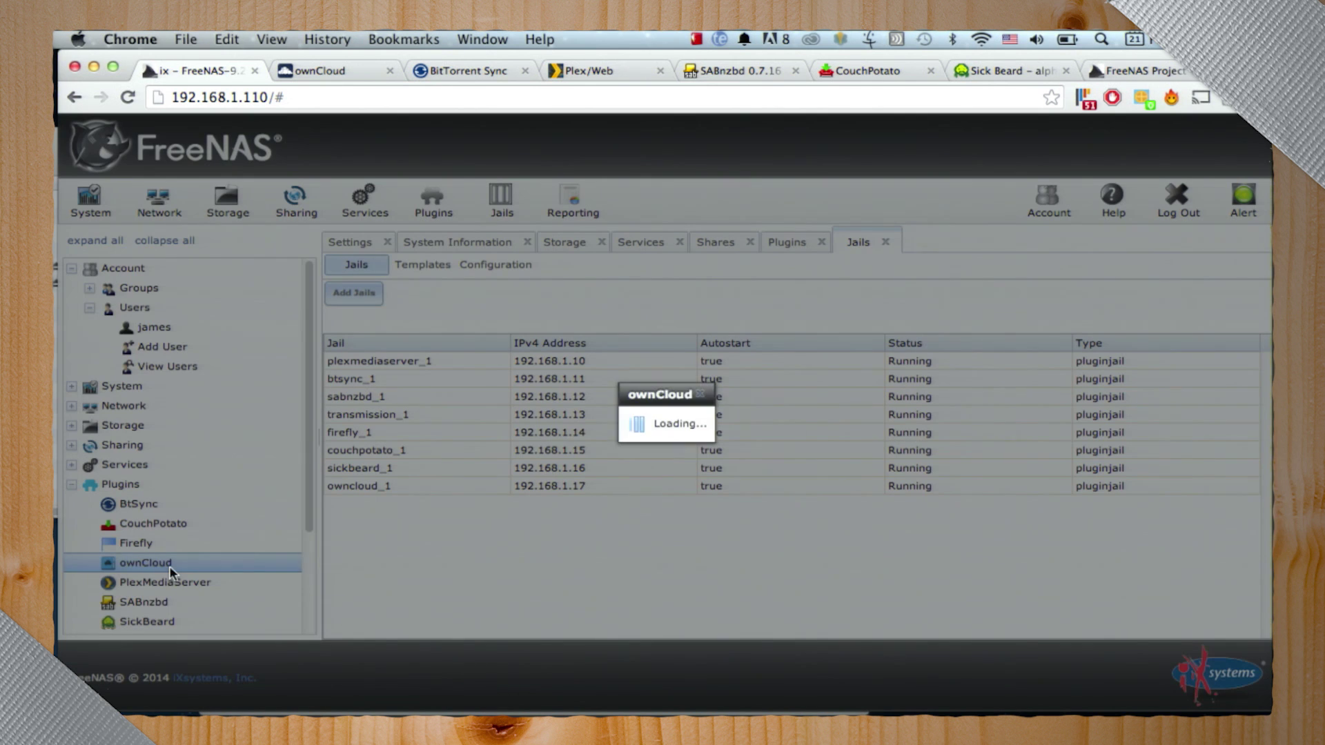
left_click(759, 385)
Step: Return to the ownCloud setup page, enter the admin account password and finish the setup
left_click(355, 71)
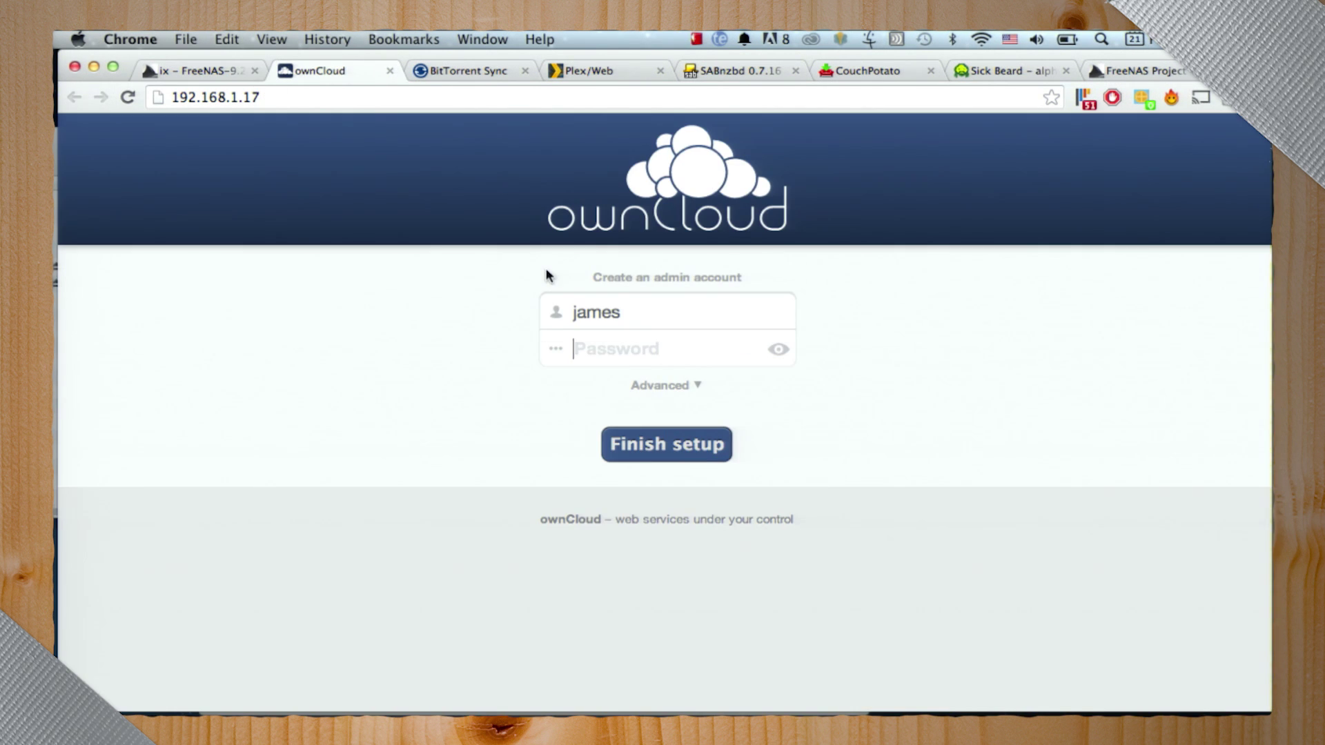
type("***")
key("Return")
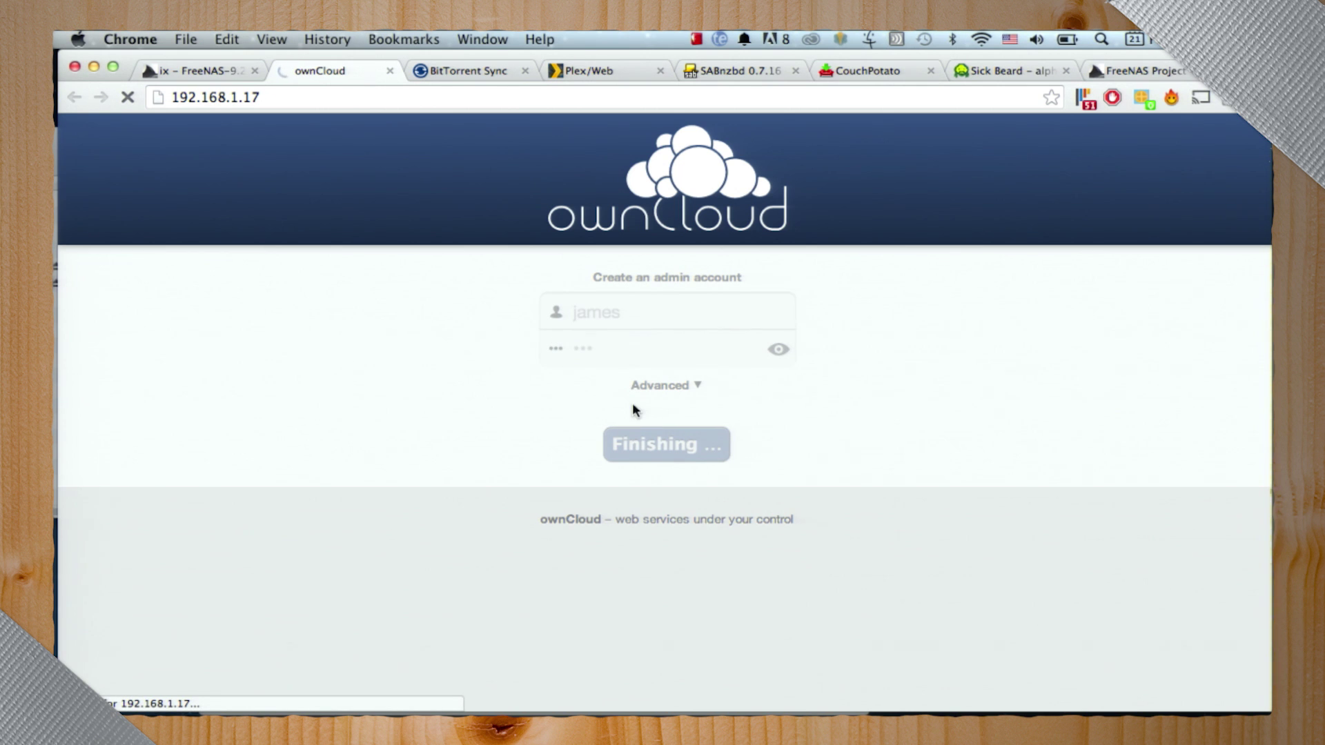
Step: Return to FreeNAS and open the Add Storage form for the owncloud_1 jail
left_click(212, 70)
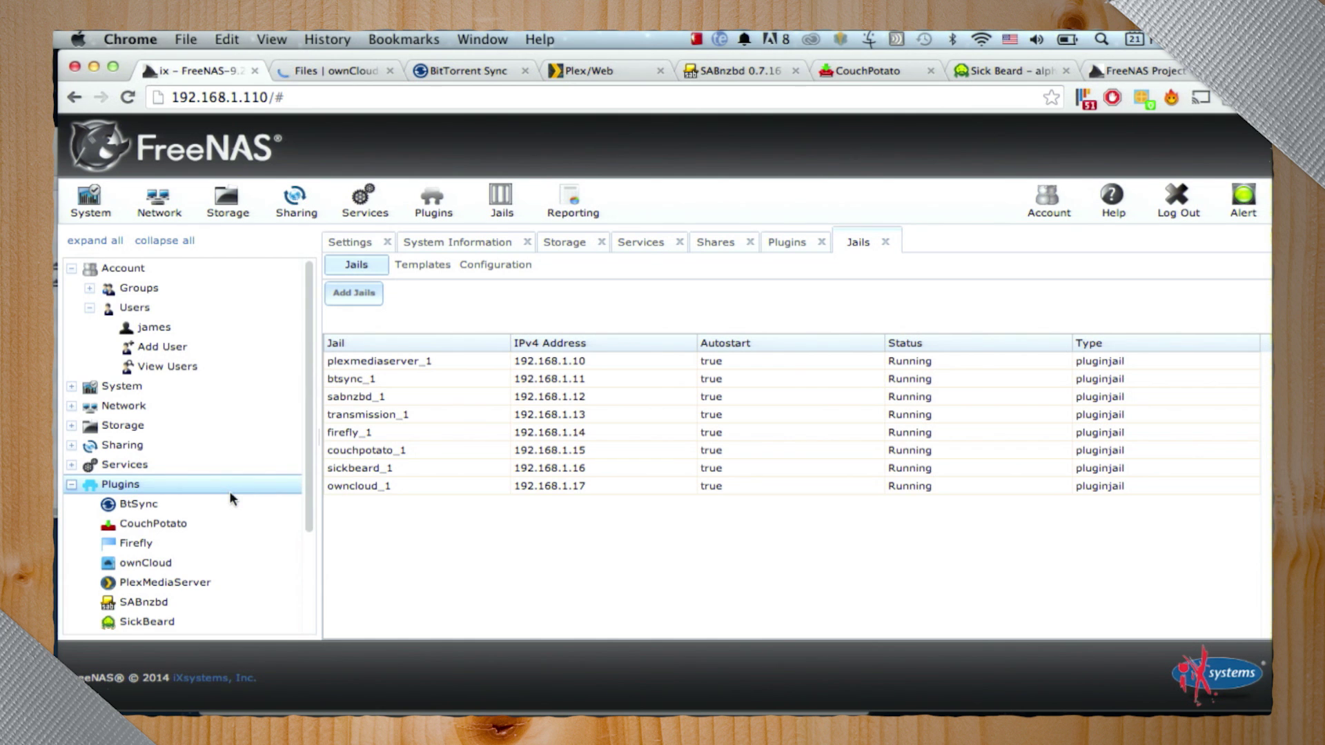
scroll(230, 491, "down", 5)
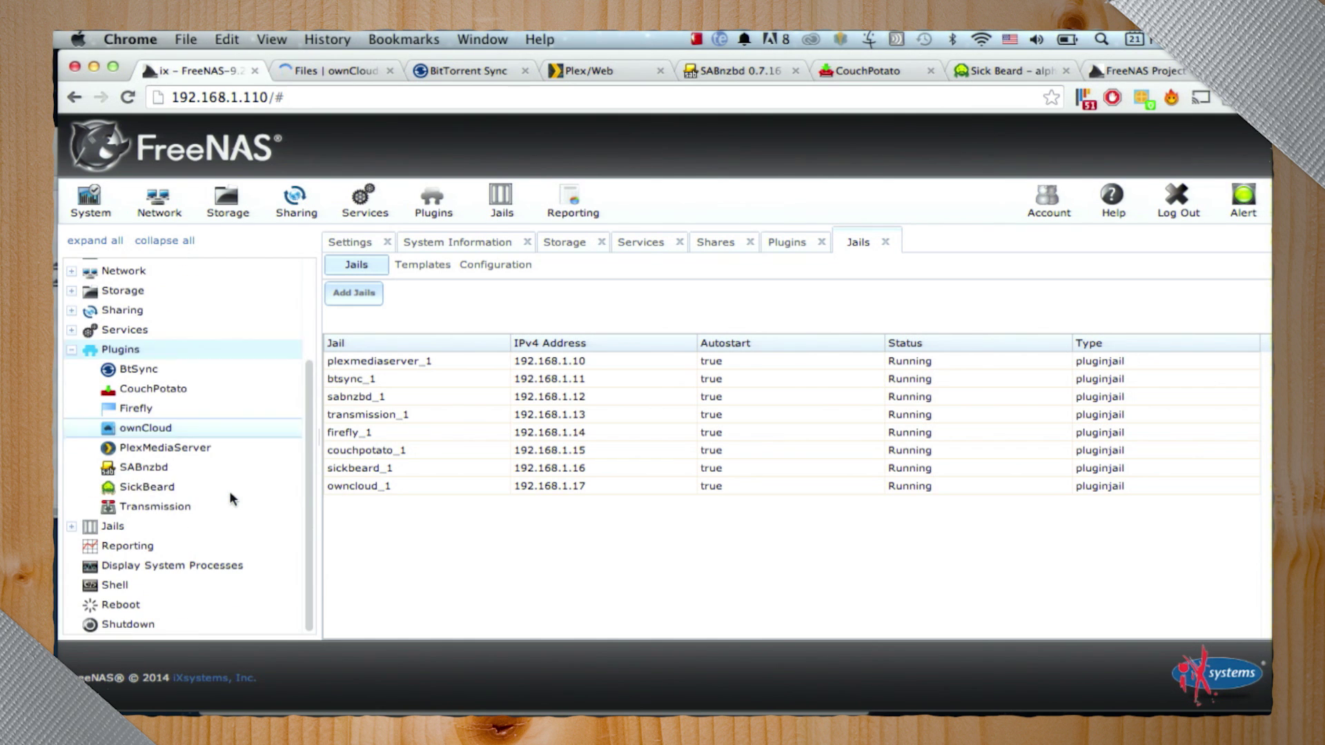
left_click(134, 527)
scroll(136, 533, "down", 2)
scroll(136, 532, "down", 6)
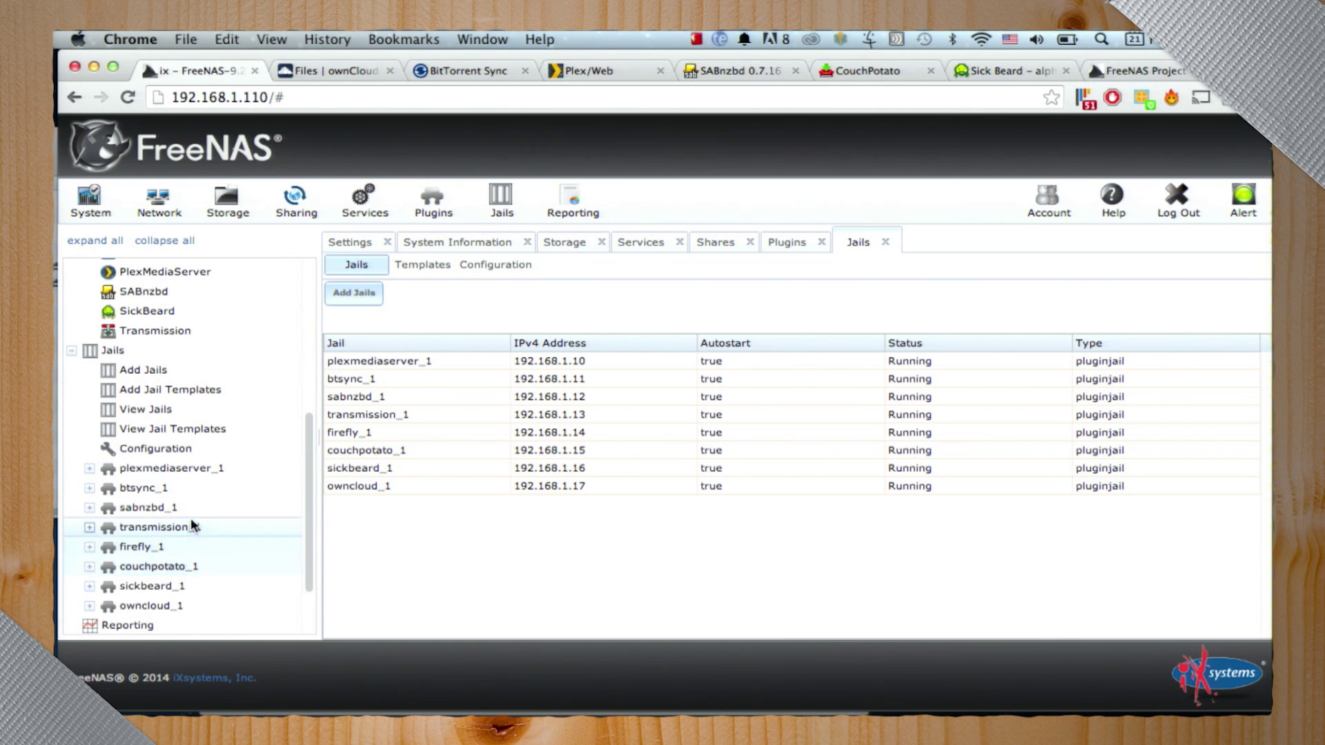
left_click(172, 606)
scroll(168, 602, "down", 4)
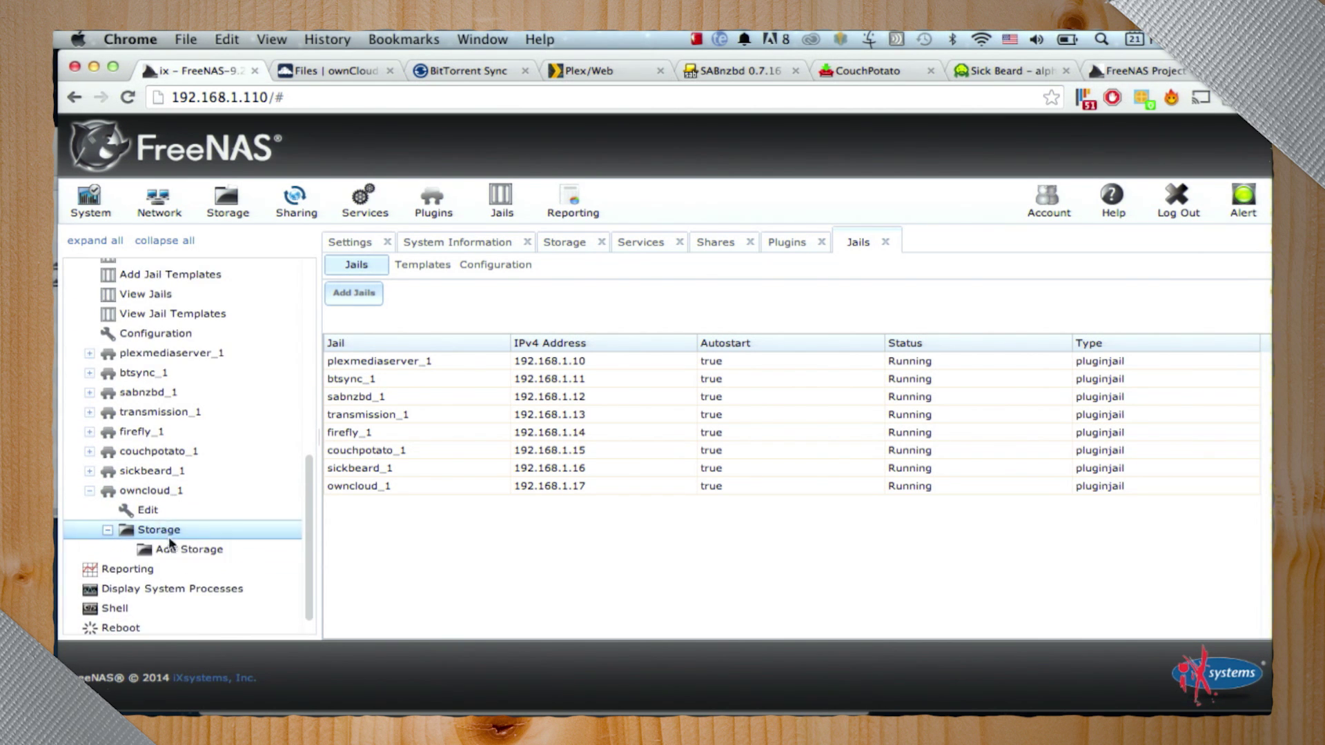
left_click(175, 549)
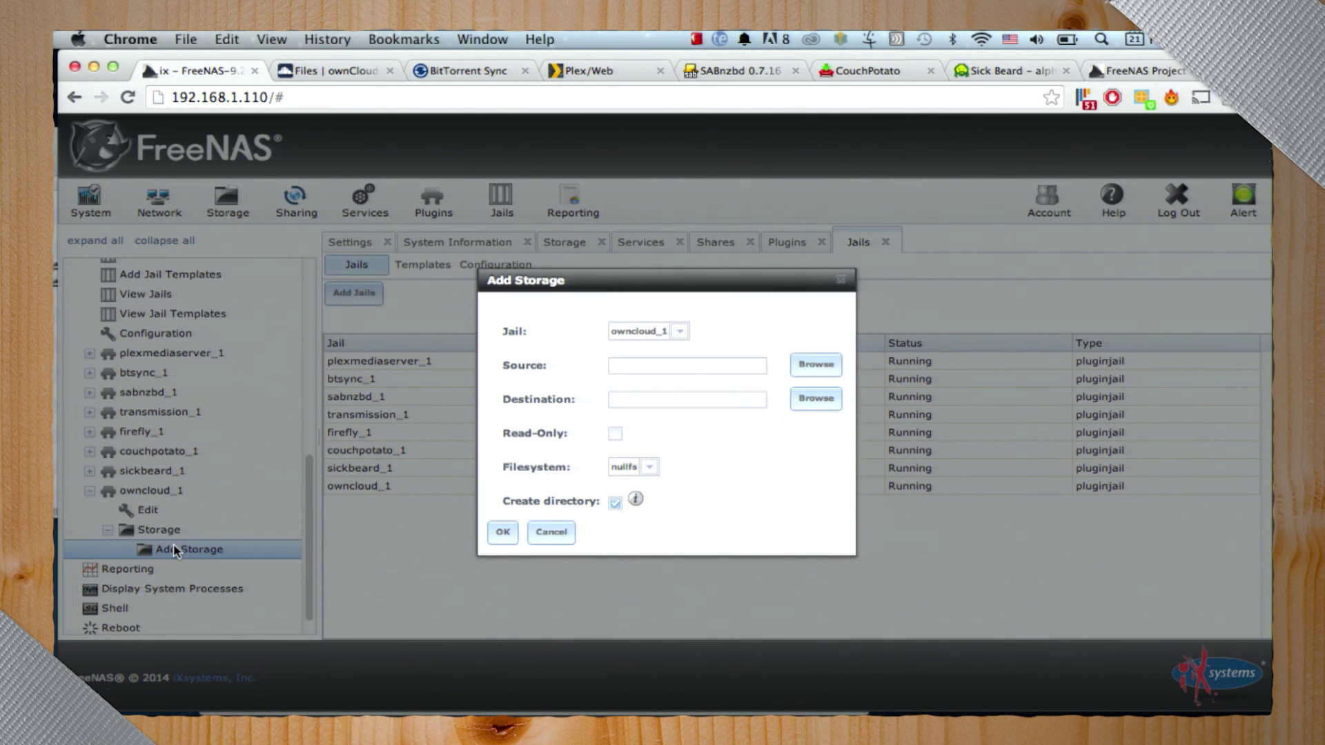